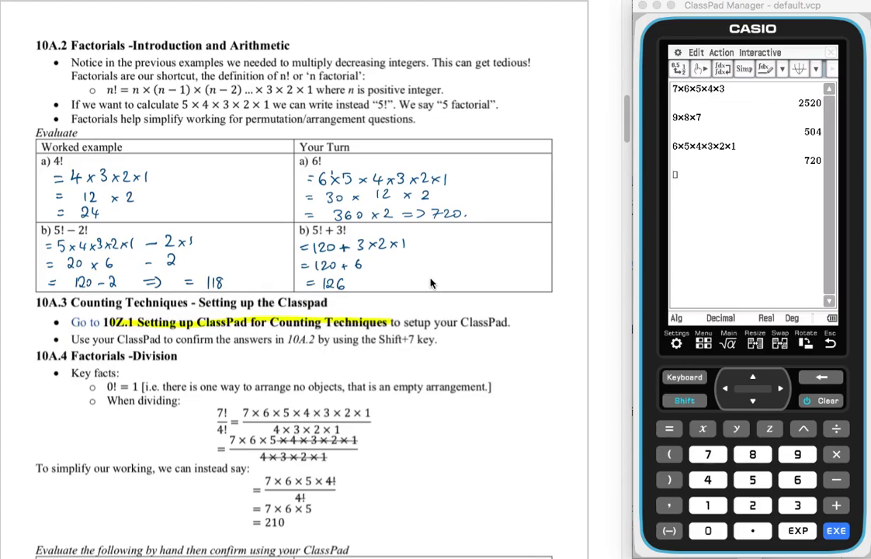
Scroll the worksheet down to section 10Z.1, Setting up ClassPad for Counting Techniques
{"action": "scroll", "coordinate": [431, 283], "scroll_direction": "down", "scroll_amount": 10}
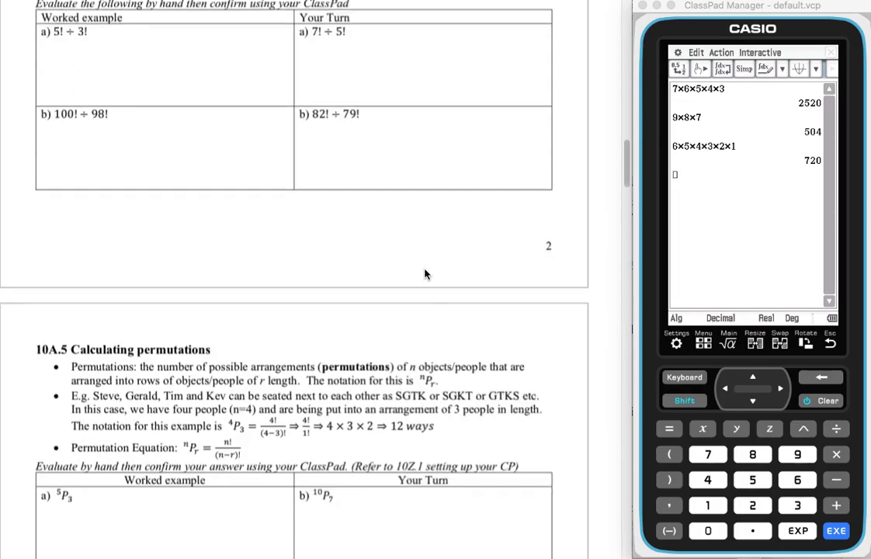
{"action": "scroll", "coordinate": [425, 274], "scroll_direction": "down", "scroll_amount": 20}
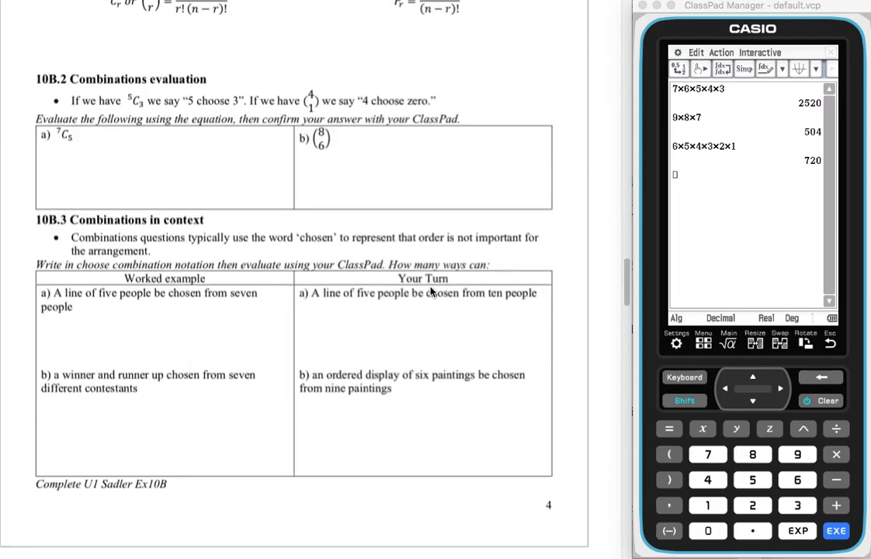
{"action": "scroll", "coordinate": [430, 291], "scroll_direction": "down", "scroll_amount": 20}
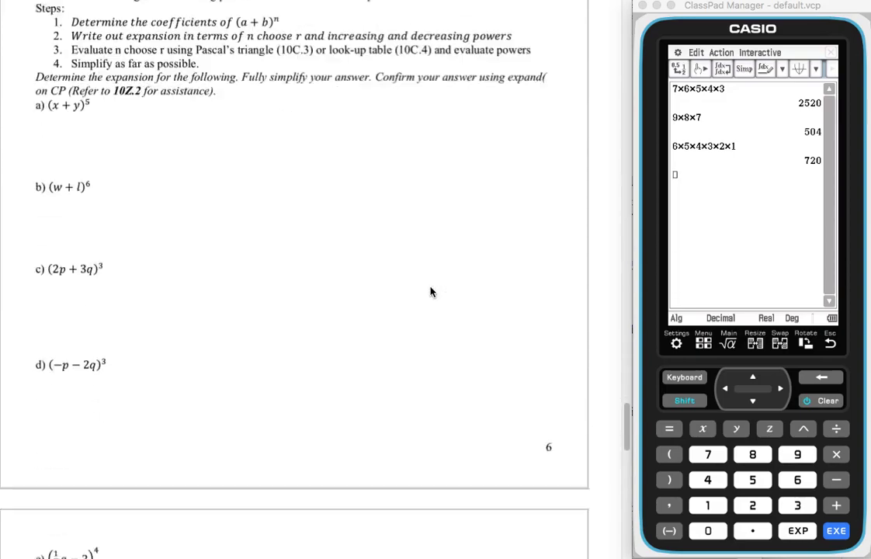
{"action": "scroll", "coordinate": [431, 291], "scroll_direction": "down", "scroll_amount": 20}
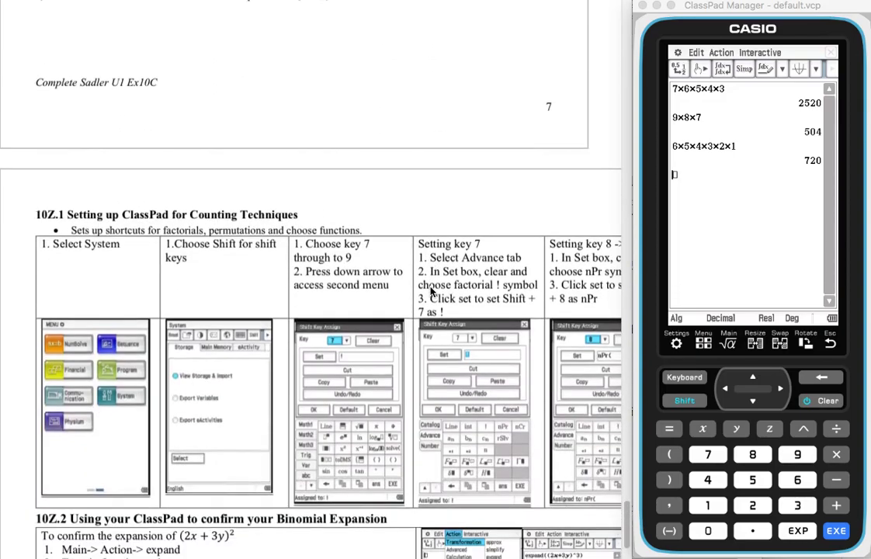
{"action": "scroll", "coordinate": [431, 291], "scroll_direction": "down", "scroll_amount": 3}
{"action": "scroll", "coordinate": [431, 291], "scroll_direction": "up", "scroll_amount": 2}
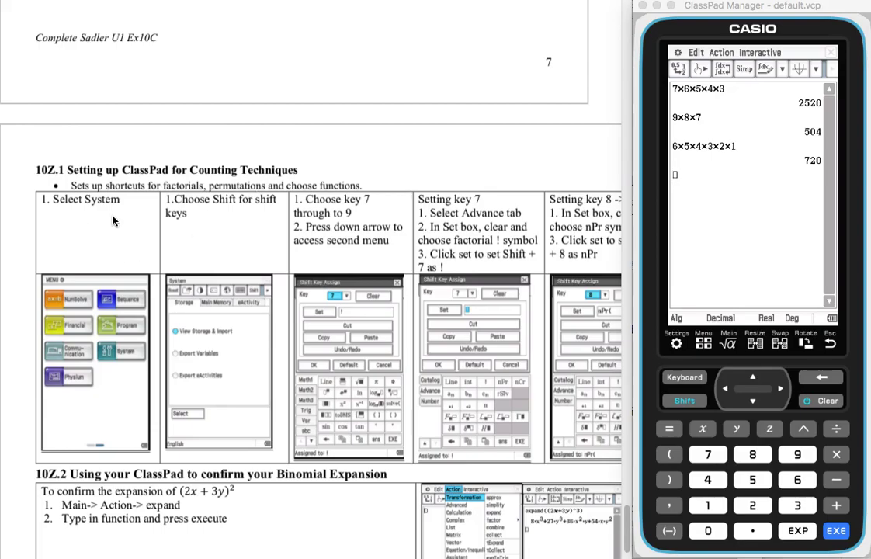
Launch the System app from Menu and bring up Shift Key Assign, showing = mapped to solve(
{"action": "left_click", "coordinate": [704, 351]}
{"action": "left_click", "coordinate": [745, 316]}
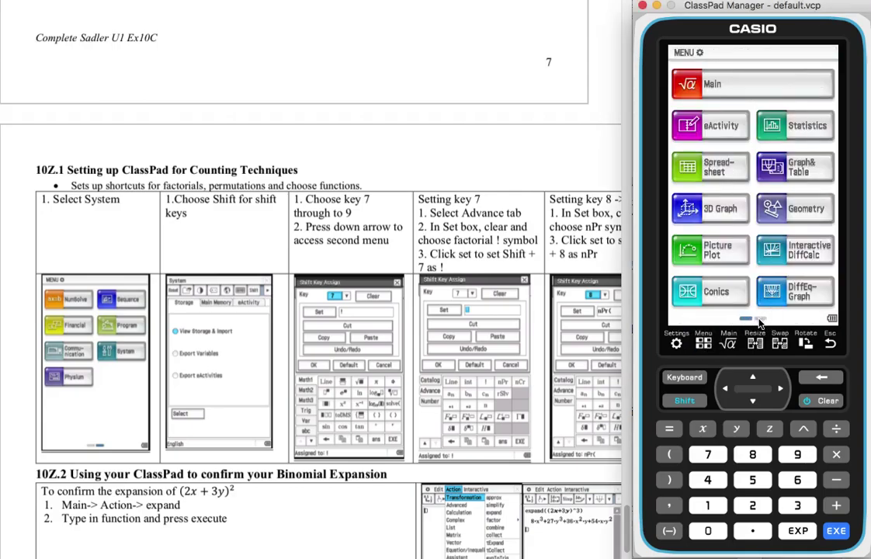
{"action": "left_click", "coordinate": [760, 321]}
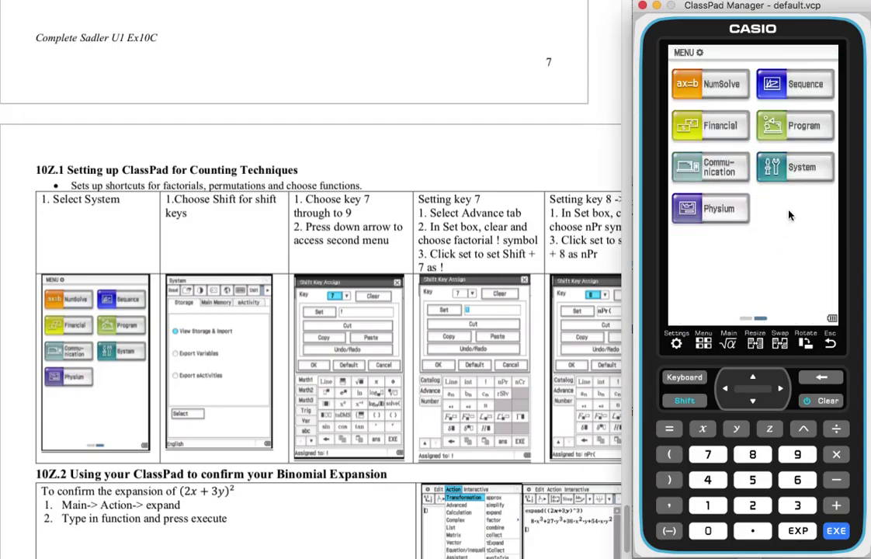
{"action": "left_click", "coordinate": [805, 170]}
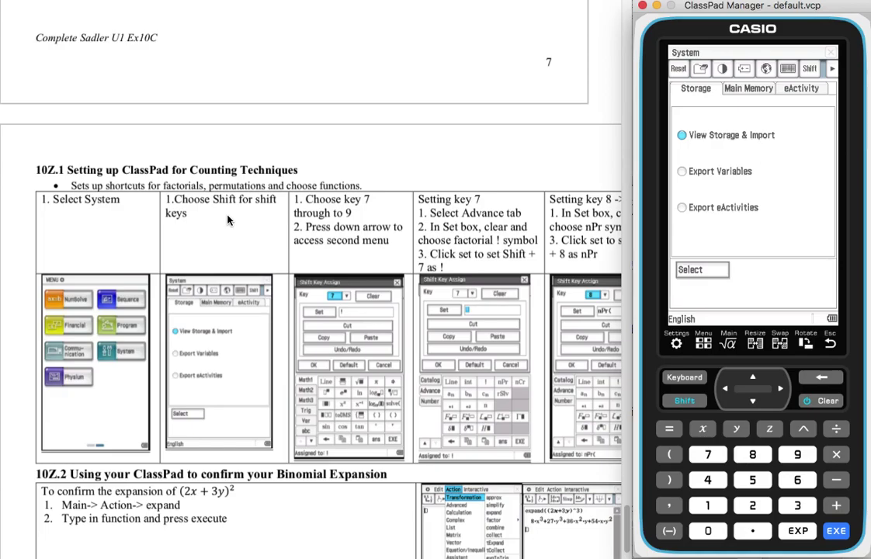
{"action": "left_click", "coordinate": [812, 69]}
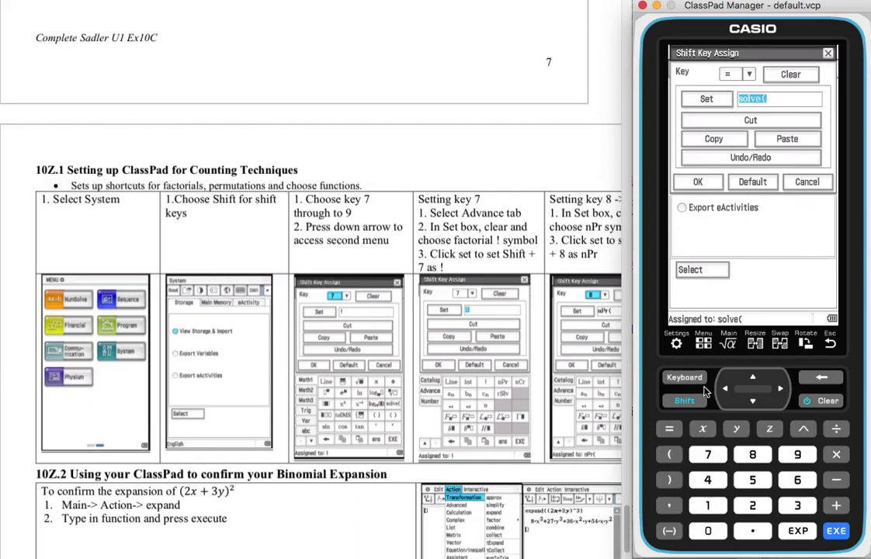
Turn on shift mode and check the current shifted assignments of keys x, y and 1
{"action": "left_click", "coordinate": [685, 401]}
{"action": "left_click", "coordinate": [749, 75]}
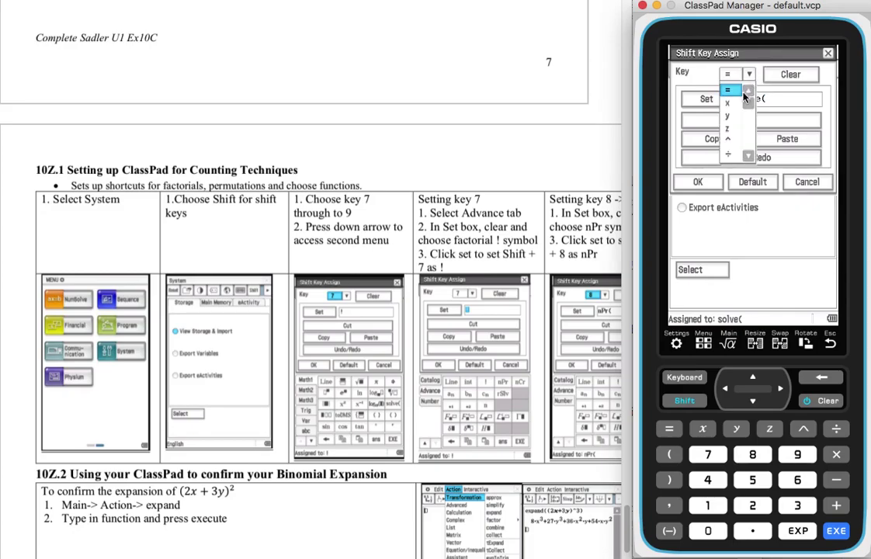
{"action": "left_click", "coordinate": [727, 103]}
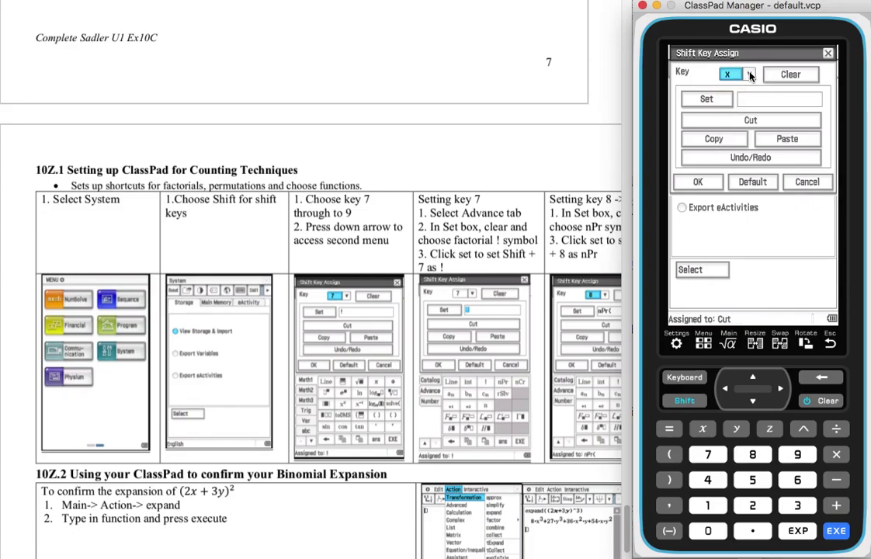
{"action": "left_click", "coordinate": [749, 75]}
{"action": "left_click", "coordinate": [728, 115]}
{"action": "left_click", "coordinate": [750, 74]}
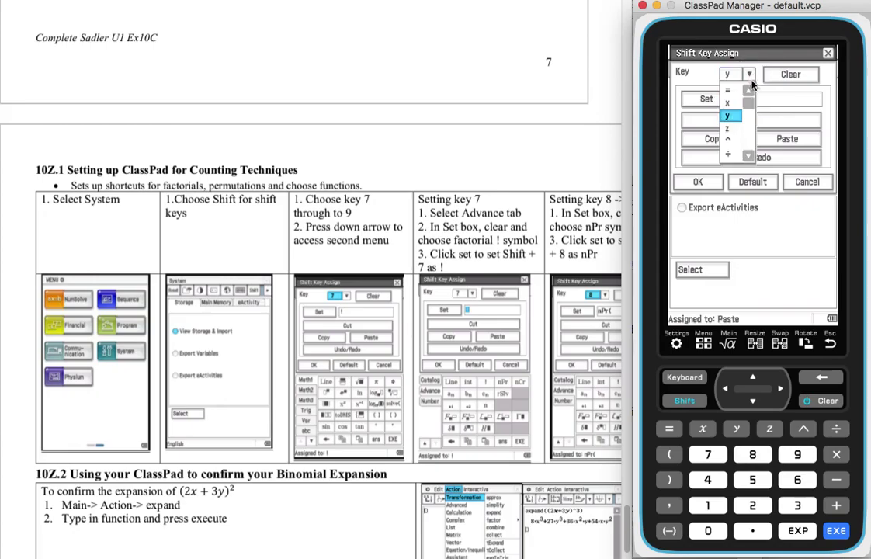
{"action": "scroll", "coordinate": [738, 125], "scroll_direction": "down", "scroll_amount": 2}
{"action": "left_click", "coordinate": [736, 130]}
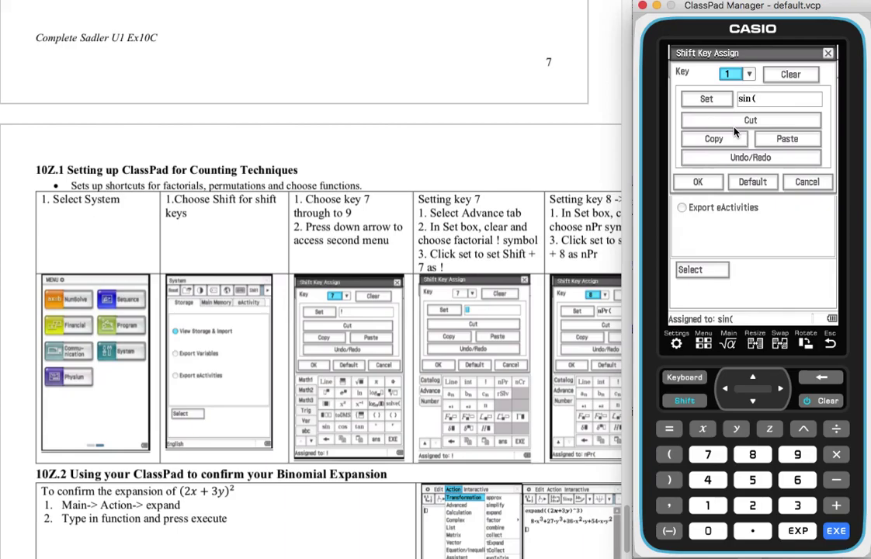
Check key 4's assignment, then select key 7, currently assigned !
{"action": "left_click", "coordinate": [749, 73]}
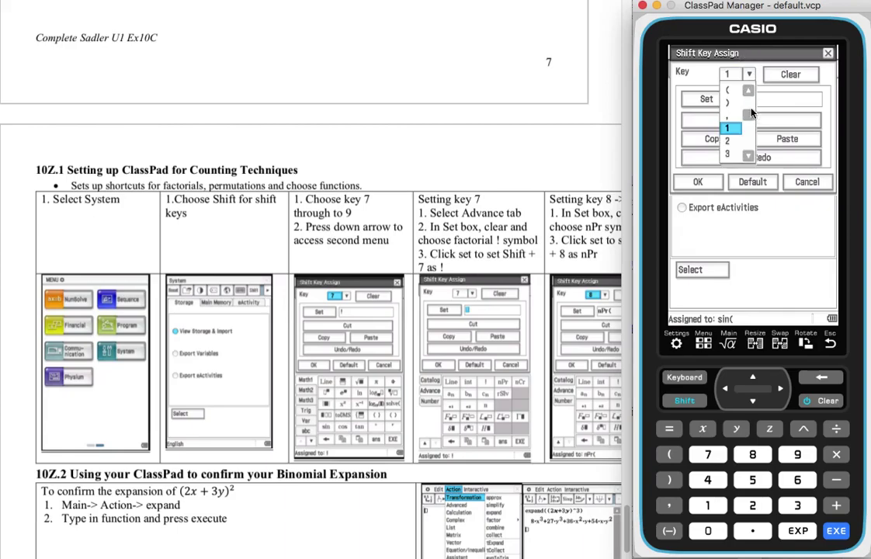
{"action": "left_click", "coordinate": [750, 158]}
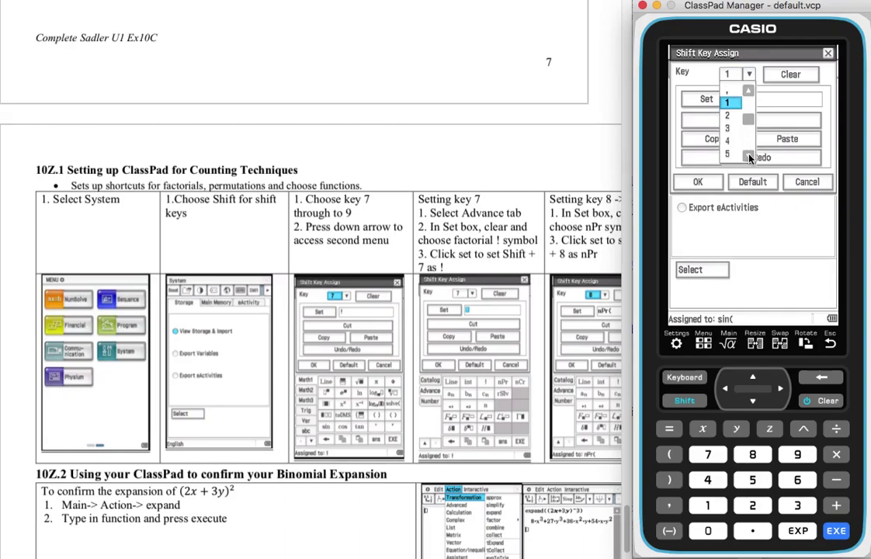
{"action": "left_click", "coordinate": [734, 138]}
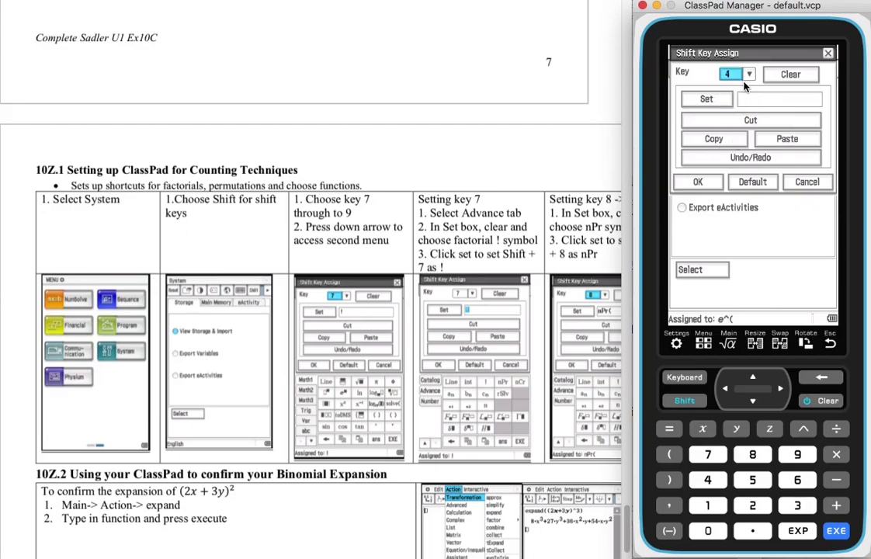
{"action": "left_click", "coordinate": [749, 73]}
{"action": "left_click", "coordinate": [749, 156]}
{"action": "left_click", "coordinate": [731, 143]}
Clear key 7's Set box and assign it the factorial symbol ! from the Advance keyboard
{"action": "left_click", "coordinate": [746, 99]}
{"action": "left_click", "coordinate": [746, 101]}
{"action": "left_click", "coordinate": [696, 380]}
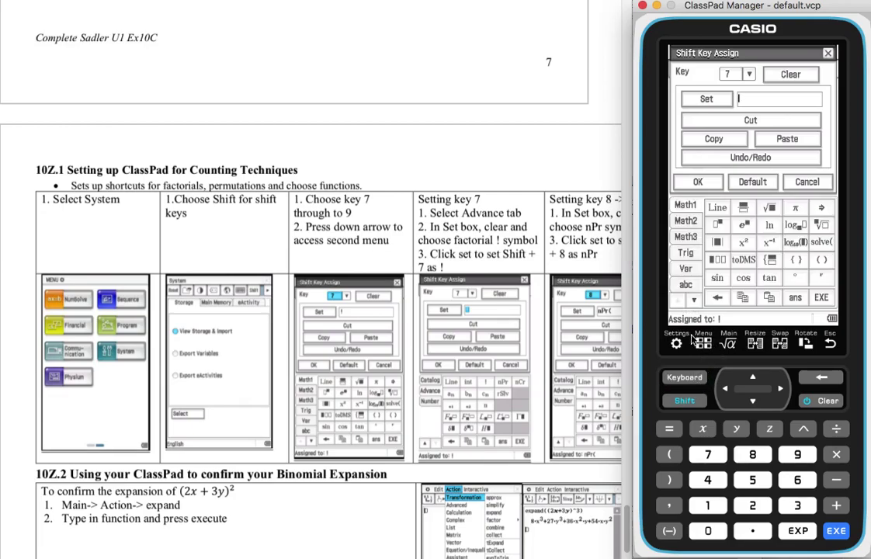
{"action": "left_click", "coordinate": [696, 302]}
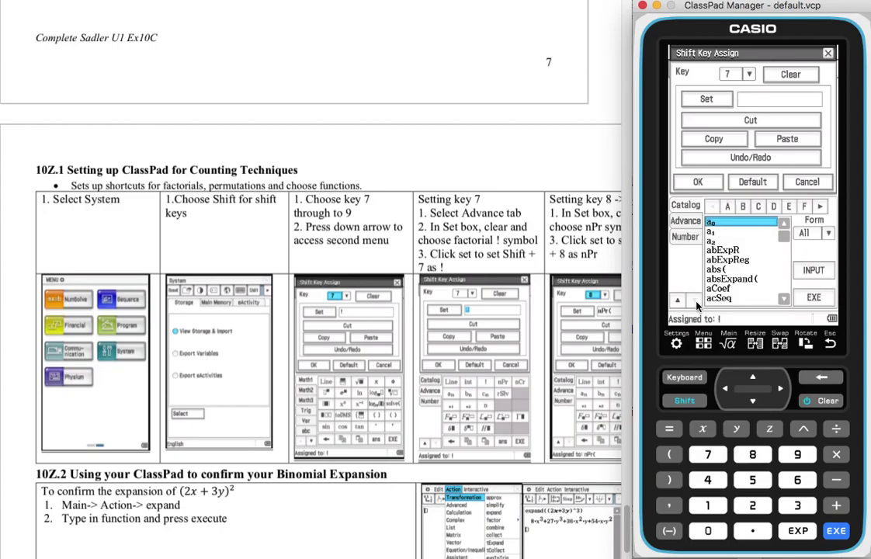
{"action": "left_click", "coordinate": [687, 223]}
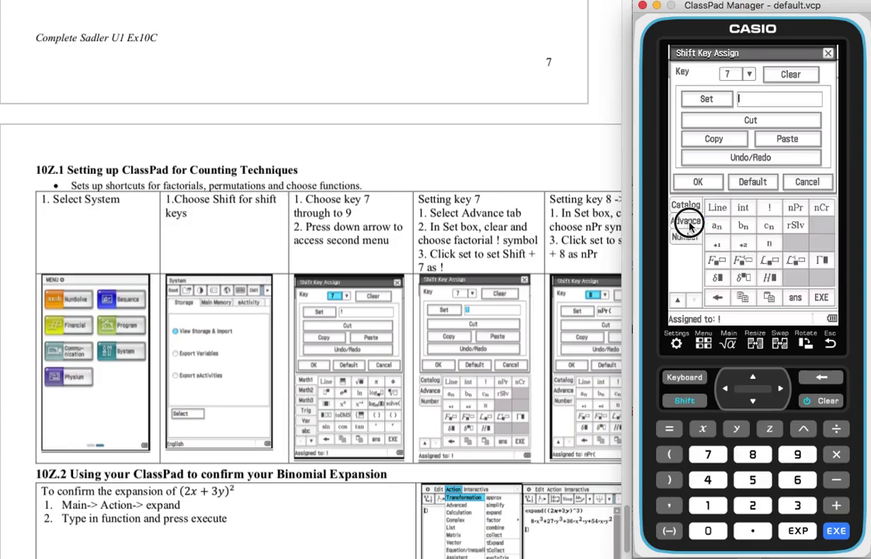
{"action": "left_click", "coordinate": [769, 207]}
{"action": "left_click", "coordinate": [718, 103]}
Select key 8, replace its assignment with nPr( and set it
{"action": "left_click", "coordinate": [750, 73]}
{"action": "left_click", "coordinate": [733, 149]}
{"action": "key", "text": "BackSpace"}
{"action": "left_click", "coordinate": [800, 208]}
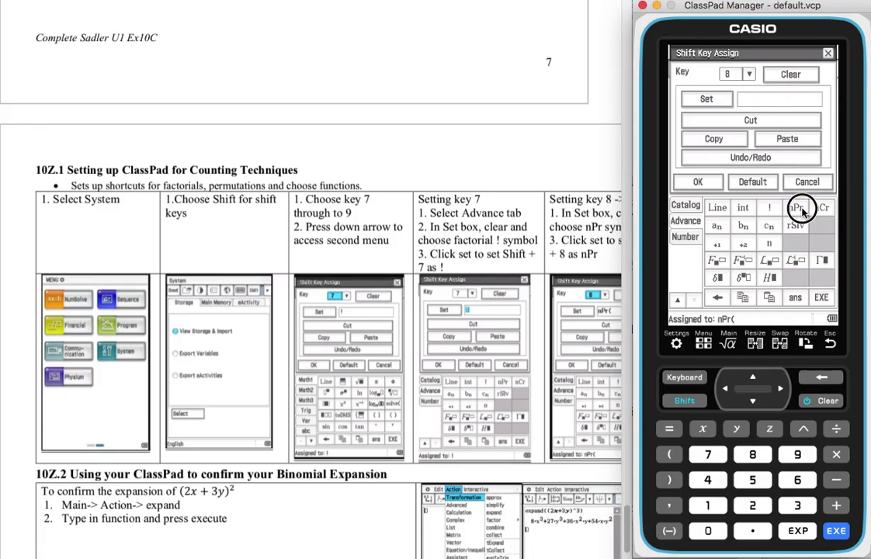
{"action": "left_click", "coordinate": [713, 101]}
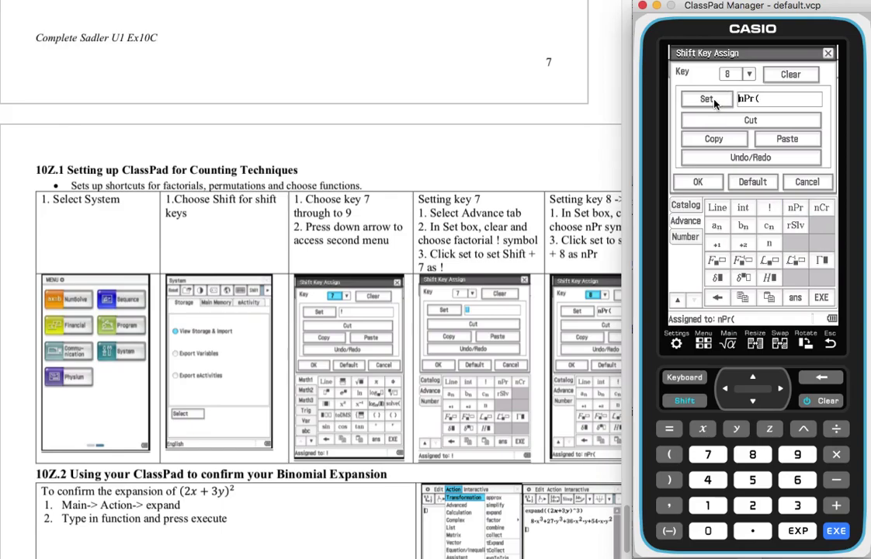
Select key 9 and replace its assignment with nCr(
{"action": "left_click", "coordinate": [750, 74]}
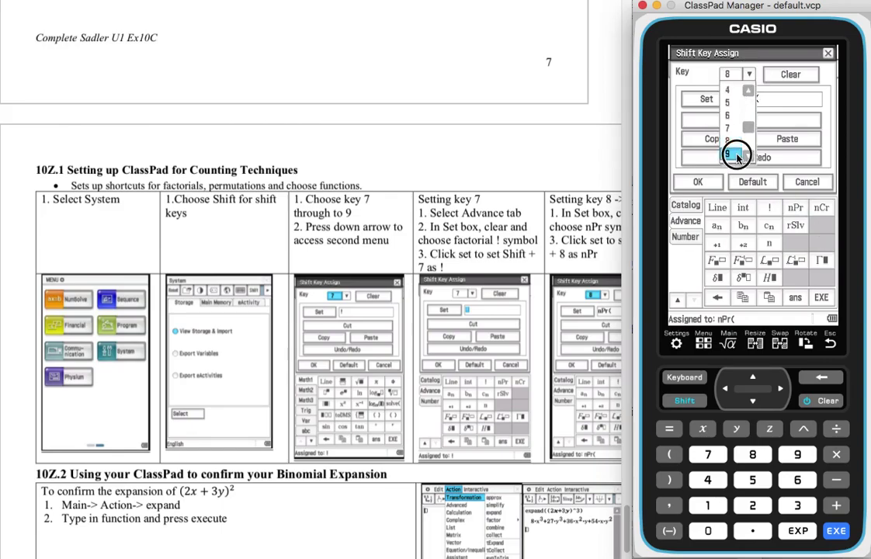
{"action": "left_click", "coordinate": [736, 156]}
{"action": "left_click_drag", "start_coordinate": [739, 99], "coordinate": [772, 103]}
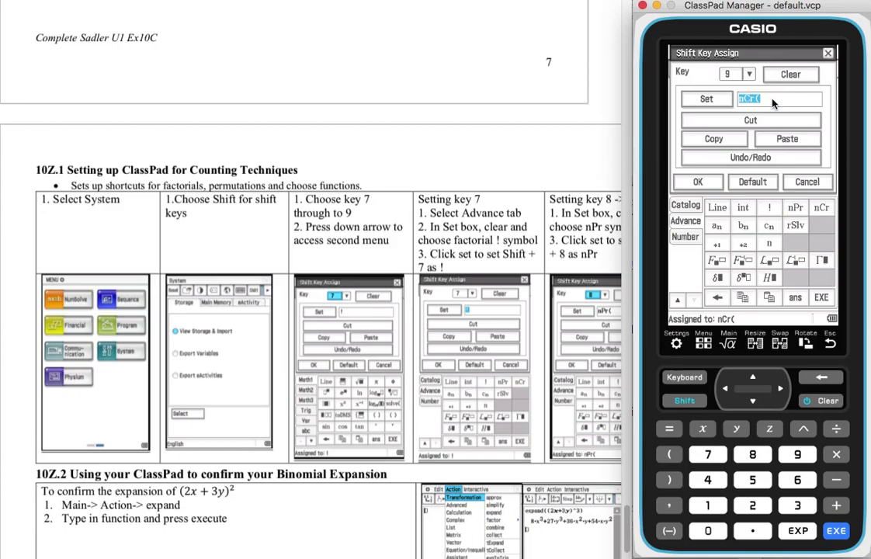
{"action": "key", "text": "BackSpace"}
{"action": "left_click", "coordinate": [823, 211]}
Confirm with OK, then test Shift+7, Shift+8 and Shift+9 in Main to produce !nPr(nCr(
{"action": "left_click", "coordinate": [709, 186]}
{"action": "left_click", "coordinate": [730, 346]}
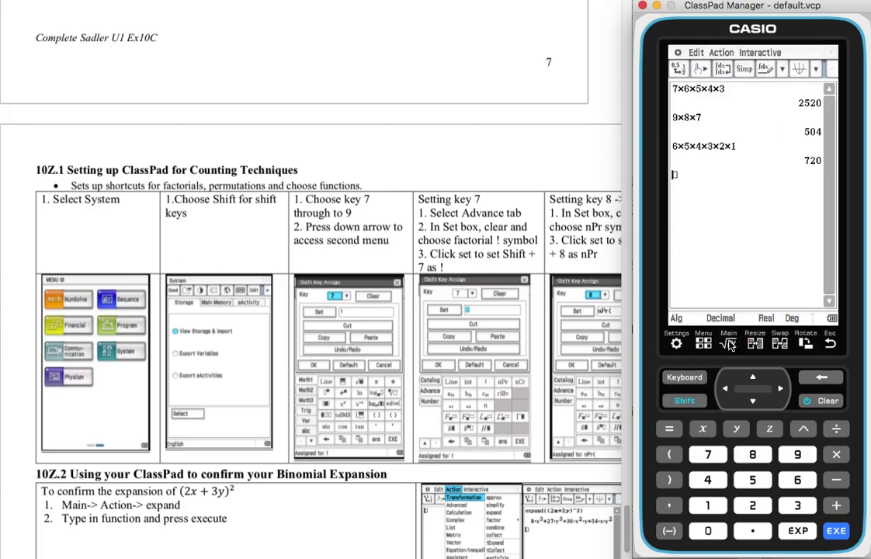
{"action": "left_click", "coordinate": [708, 454]}
{"action": "left_click", "coordinate": [684, 401]}
{"action": "left_click", "coordinate": [750, 455]}
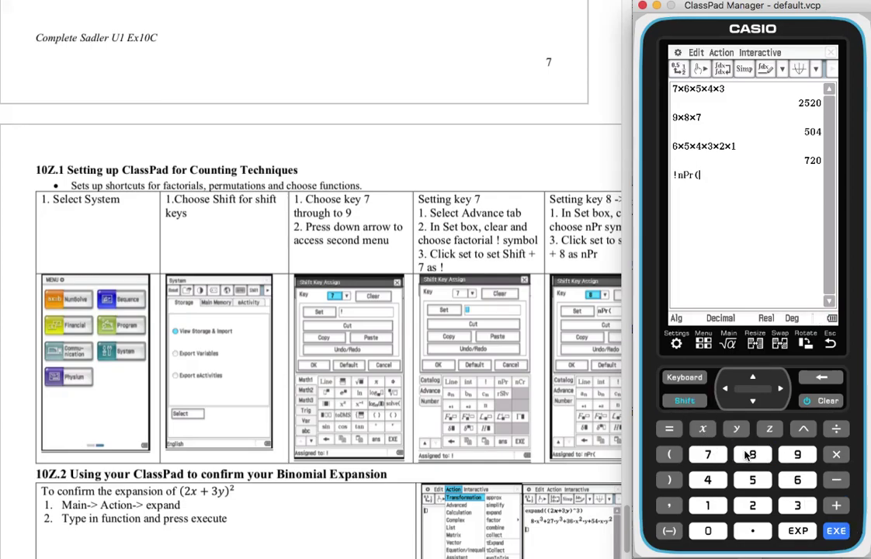
{"action": "left_click", "coordinate": [684, 401]}
{"action": "left_click", "coordinate": [796, 455]}
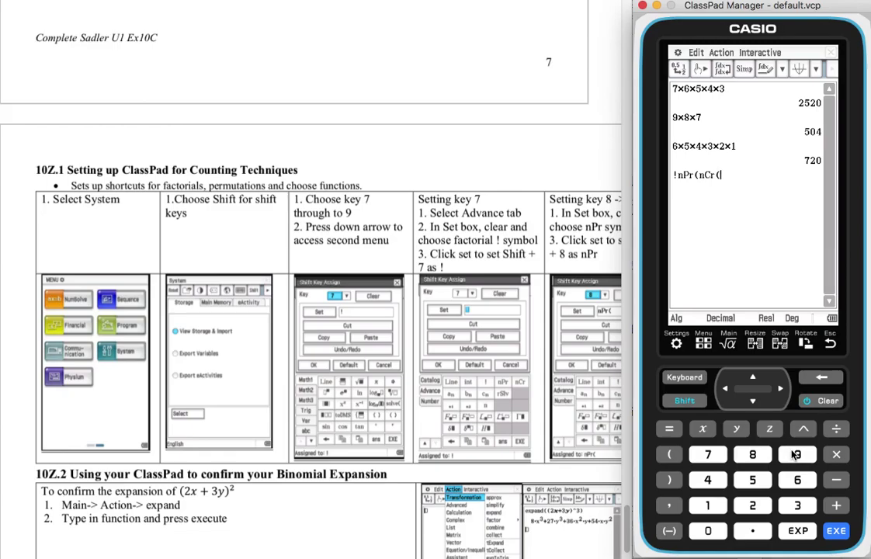
Clear the entry line, scroll the worksheet to 10A.2, and evaluate 4! to get 24
{"action": "left_click", "coordinate": [826, 401]}
{"action": "scroll", "coordinate": [363, 318], "scroll_direction": "up", "scroll_amount": 10}
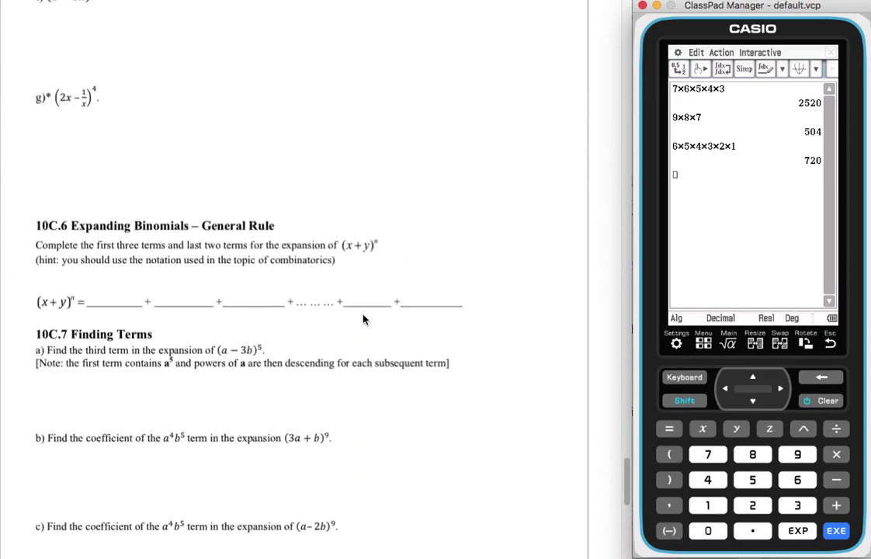
{"action": "scroll", "coordinate": [363, 318], "scroll_direction": "up", "scroll_amount": 15}
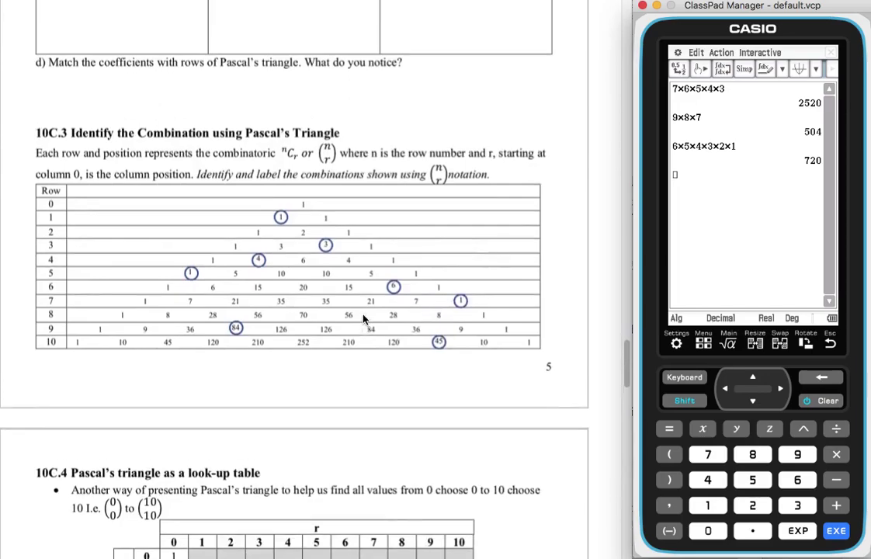
{"action": "scroll", "coordinate": [363, 319], "scroll_direction": "up", "scroll_amount": 15}
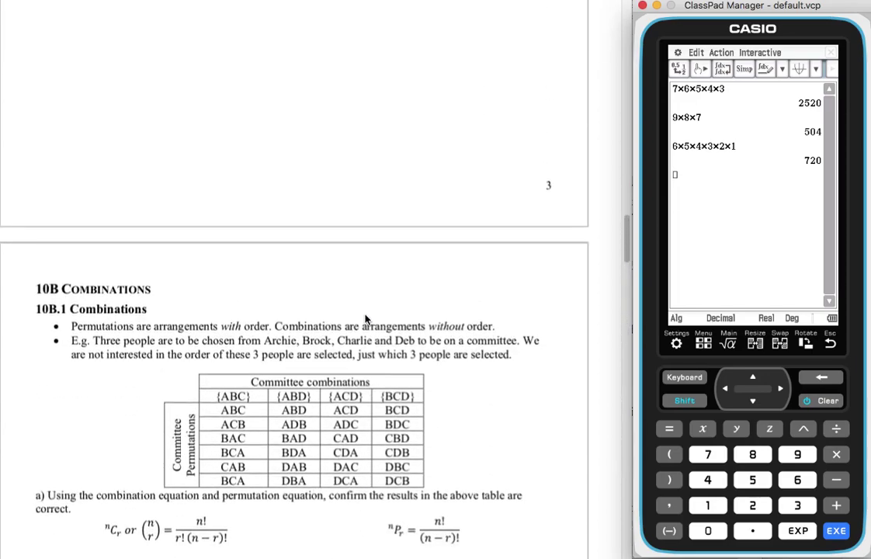
{"action": "scroll", "coordinate": [365, 319], "scroll_direction": "up", "scroll_amount": 15}
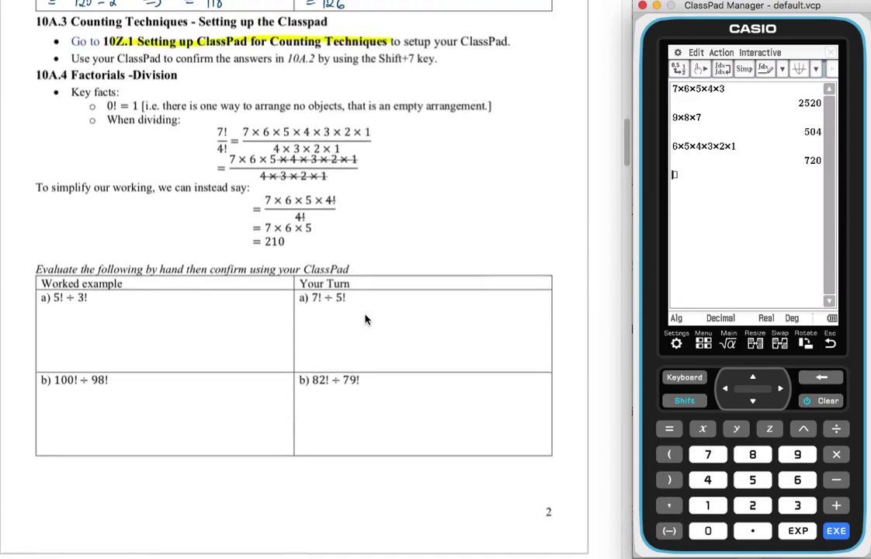
{"action": "scroll", "coordinate": [365, 318], "scroll_direction": "up", "scroll_amount": 6}
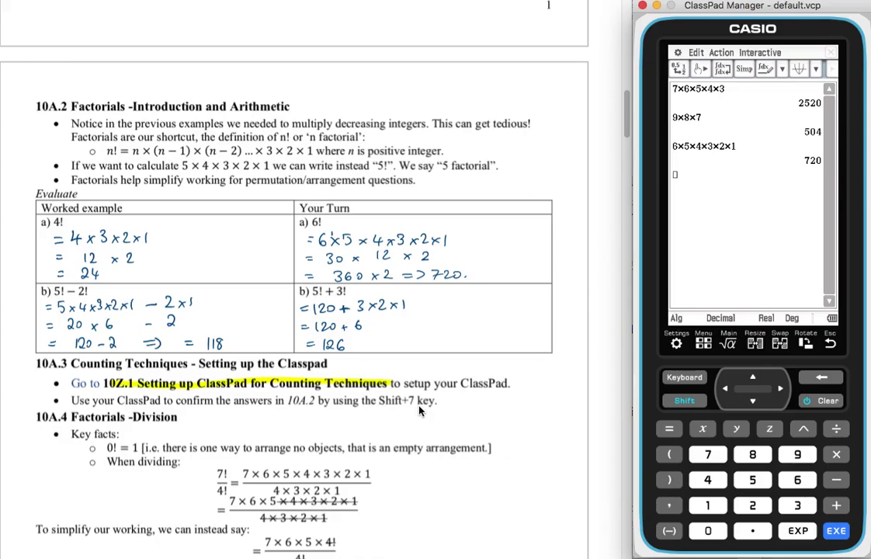
{"action": "left_click", "coordinate": [708, 480]}
{"action": "left_click", "coordinate": [685, 400]}
{"action": "left_click", "coordinate": [707, 455]}
{"action": "left_click", "coordinate": [837, 531]}
Enter 5!−2! using the Shift+7 factorial and evaluate it, giving 118
{"action": "left_click", "coordinate": [753, 480]}
{"action": "left_click", "coordinate": [684, 400]}
{"action": "left_click", "coordinate": [707, 455]}
{"action": "left_click", "coordinate": [753, 504]}
{"action": "left_click", "coordinate": [685, 401]}
{"action": "left_click", "coordinate": [707, 455]}
{"action": "left_click", "coordinate": [682, 204]}
{"action": "left_click", "coordinate": [836, 480]}
{"action": "left_click", "coordinate": [836, 531]}
Enter 5!+3! using the Shift+7 factorial and evaluate it, giving 126
{"action": "left_click", "coordinate": [753, 479]}
{"action": "left_click", "coordinate": [687, 400]}
{"action": "left_click", "coordinate": [708, 454]}
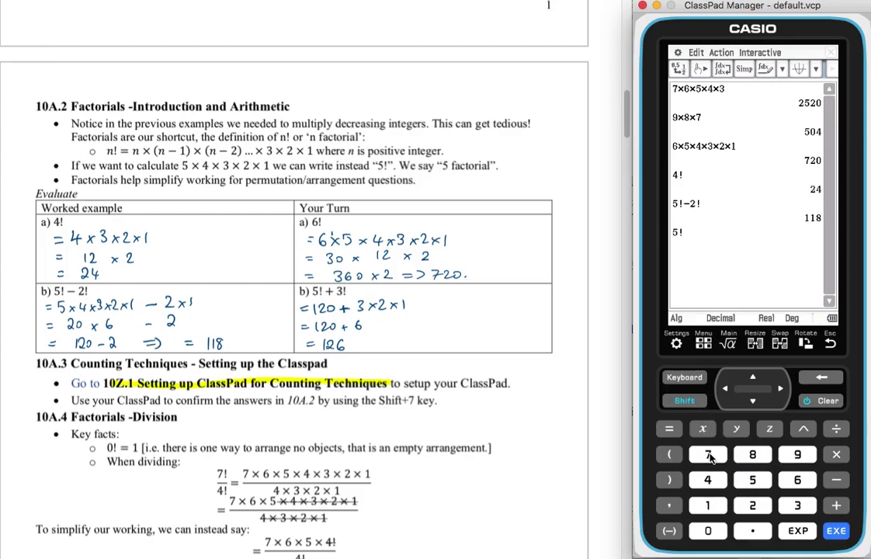
{"action": "left_click", "coordinate": [836, 505]}
{"action": "left_click", "coordinate": [798, 505]}
{"action": "left_click", "coordinate": [685, 400]}
{"action": "left_click", "coordinate": [708, 454]}
{"action": "left_click", "coordinate": [835, 531]}
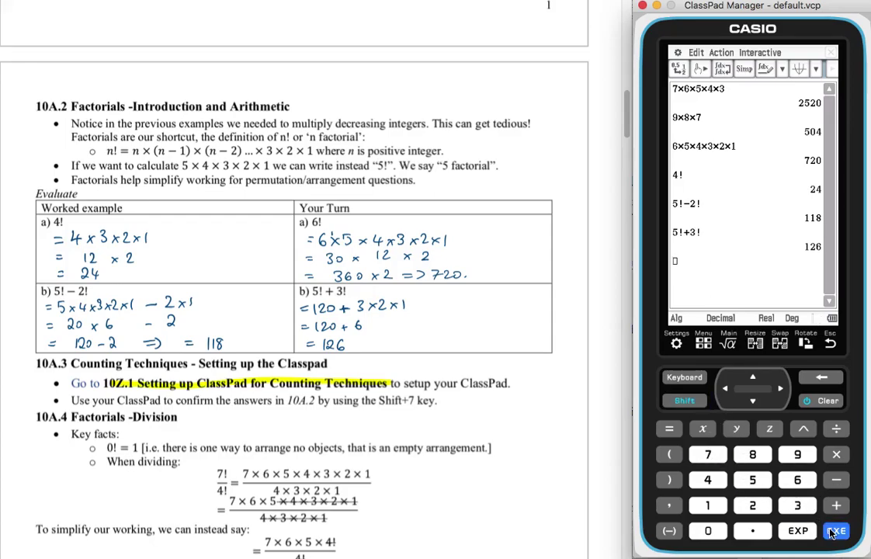